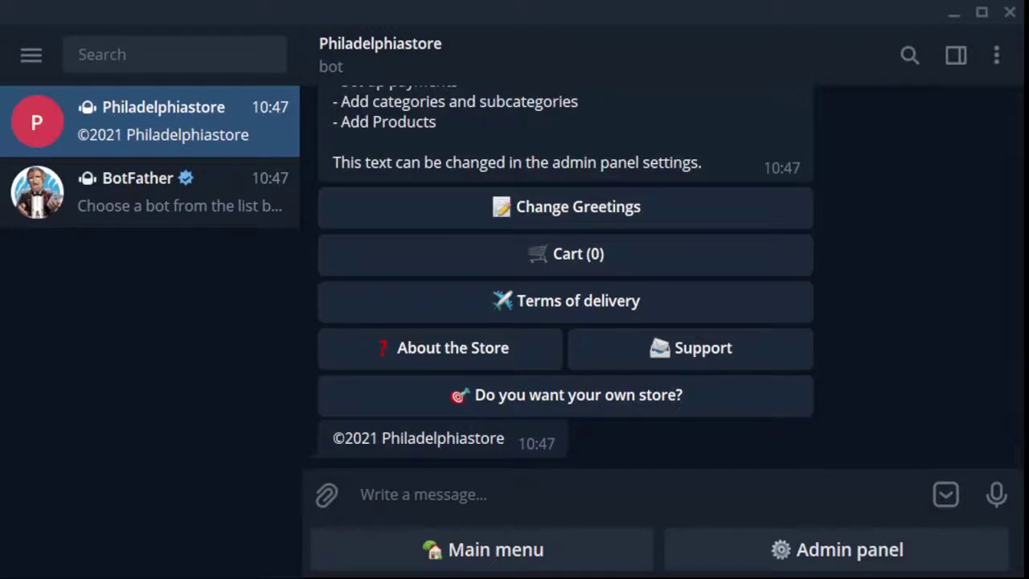
pyautogui.click(357, 494)
pyautogui.scroll(3, 631, 267)
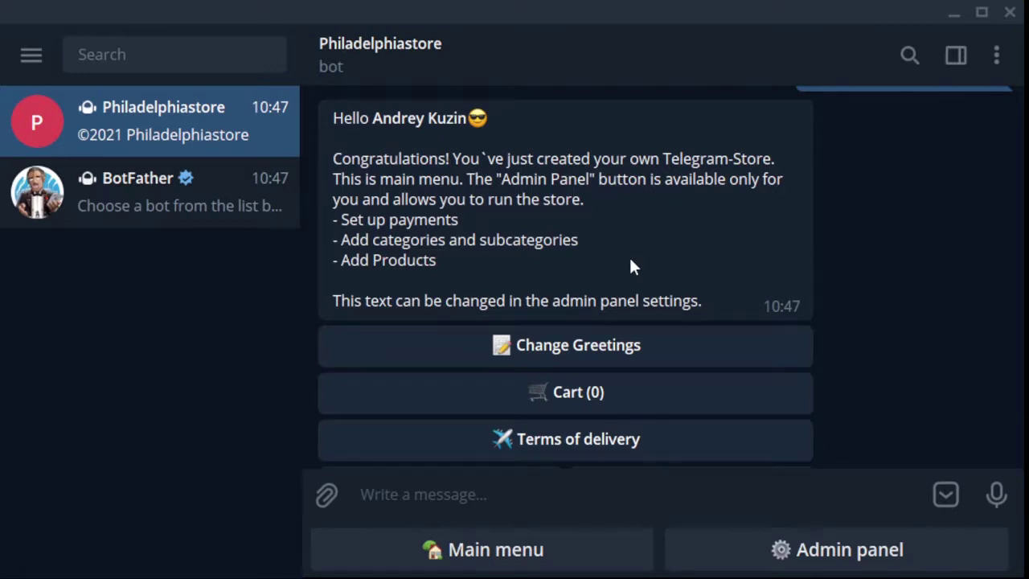
pyautogui.scroll(-3, 630, 261)
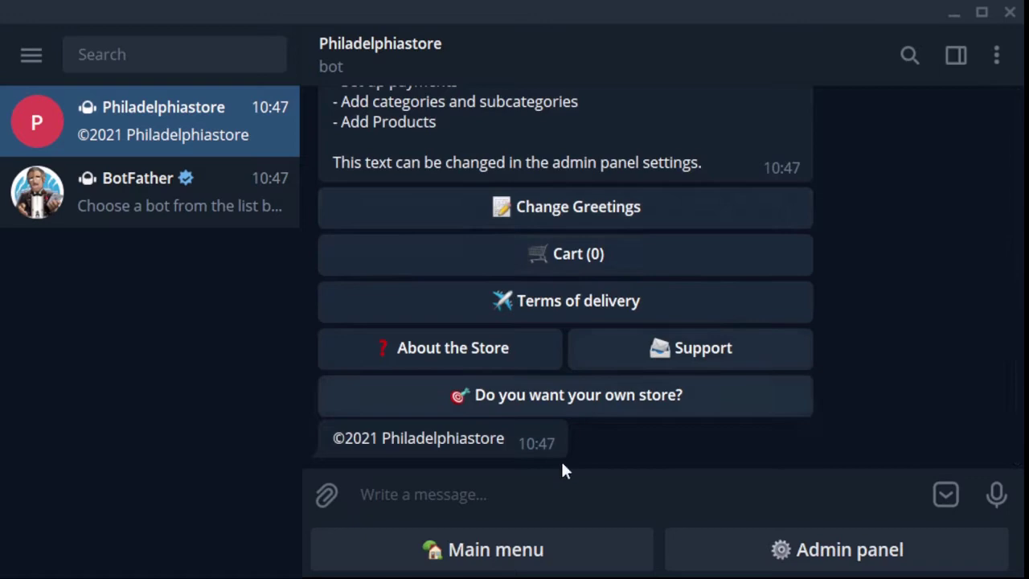
pyautogui.click(523, 551)
# Step: Create a new product category named "Wine" in the store's administration
pyautogui.click(823, 549)
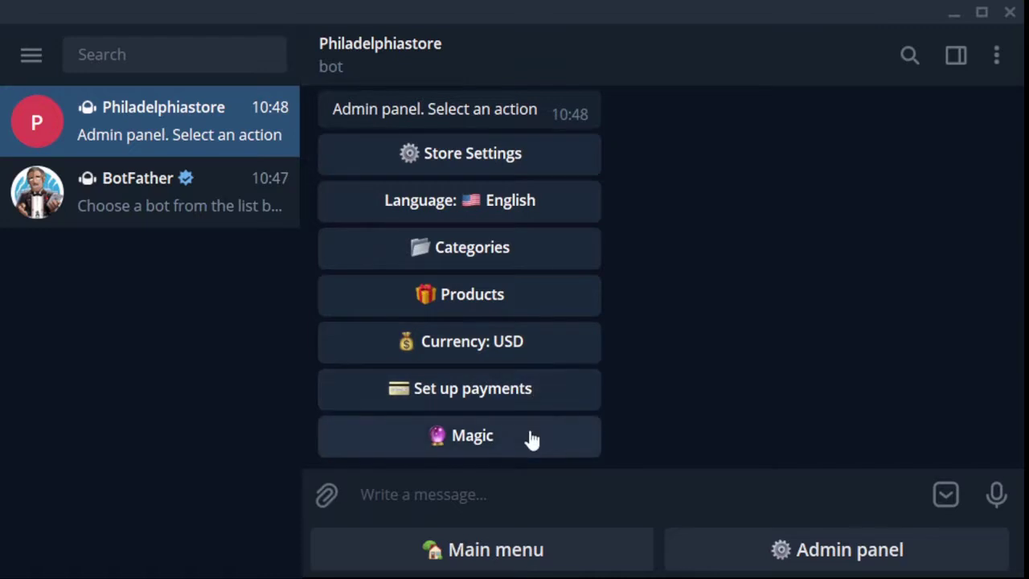
pyautogui.click(535, 250)
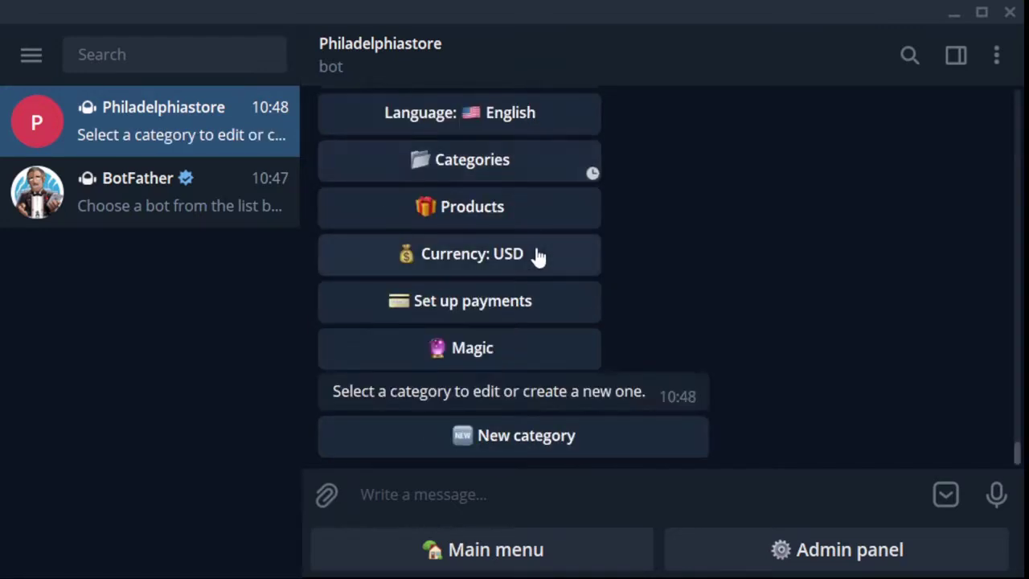
pyautogui.click(530, 437)
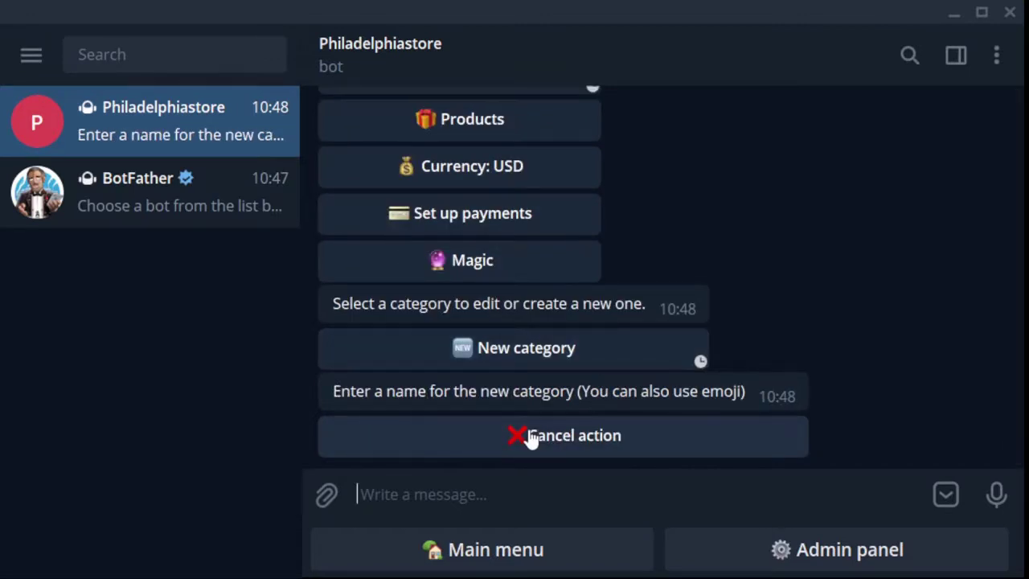
pyautogui.write('Wine')
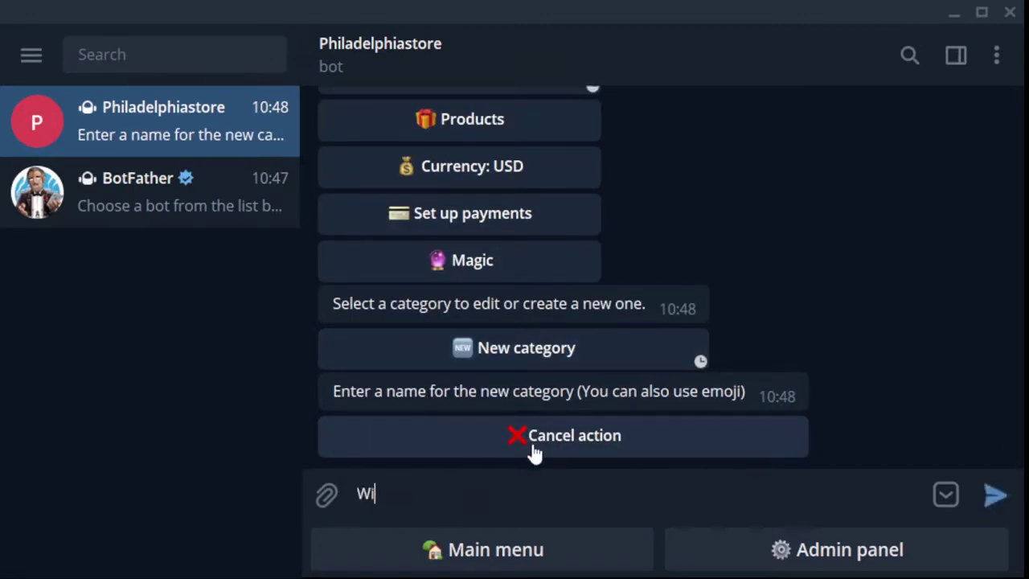
pyautogui.press('Return')
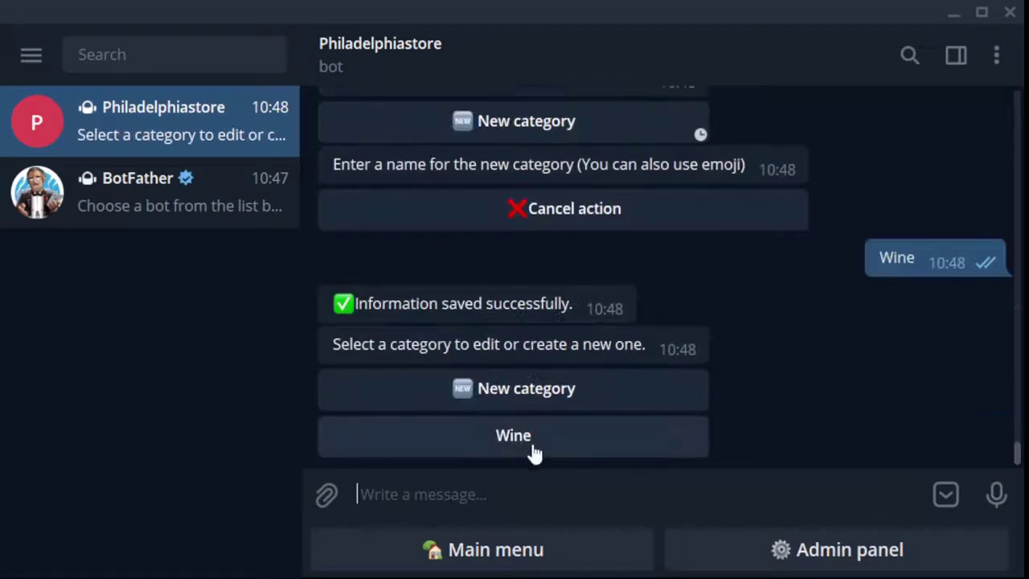
# Step: Add a subcategory named "Red wine" to the Wine category
pyautogui.click(533, 451)
pyautogui.click(452, 395)
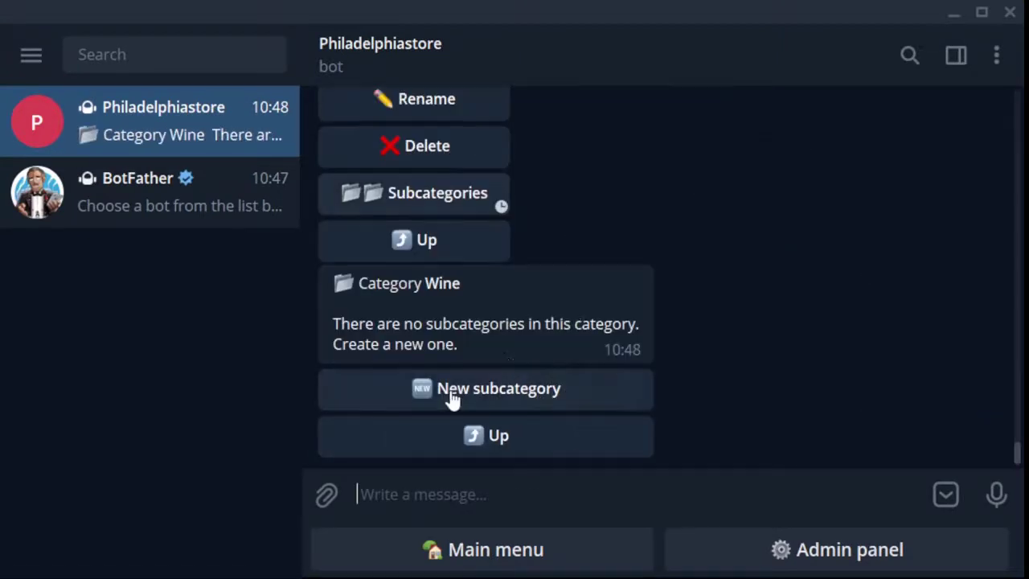
pyautogui.click(482, 405)
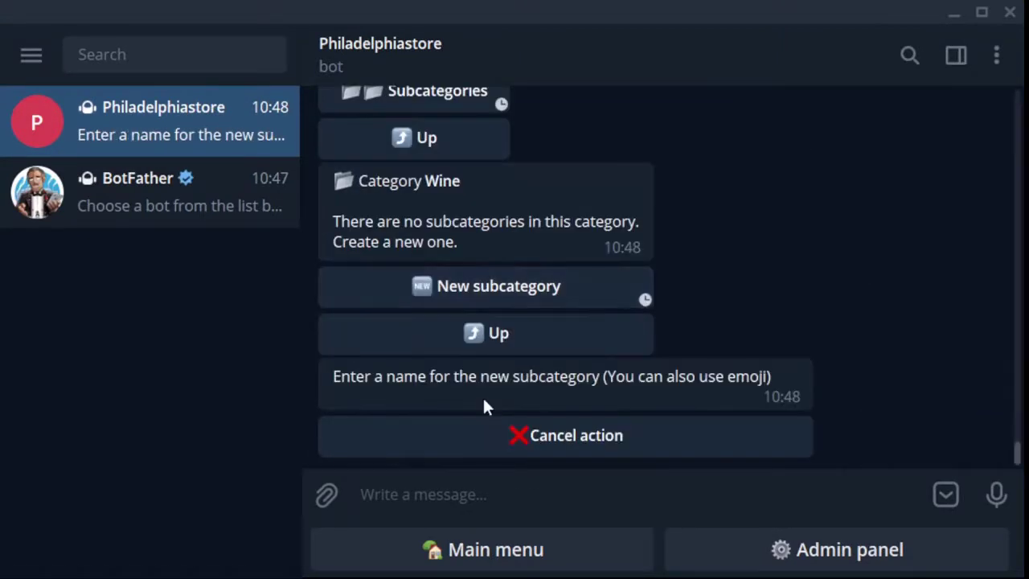
pyautogui.write('Red wine')
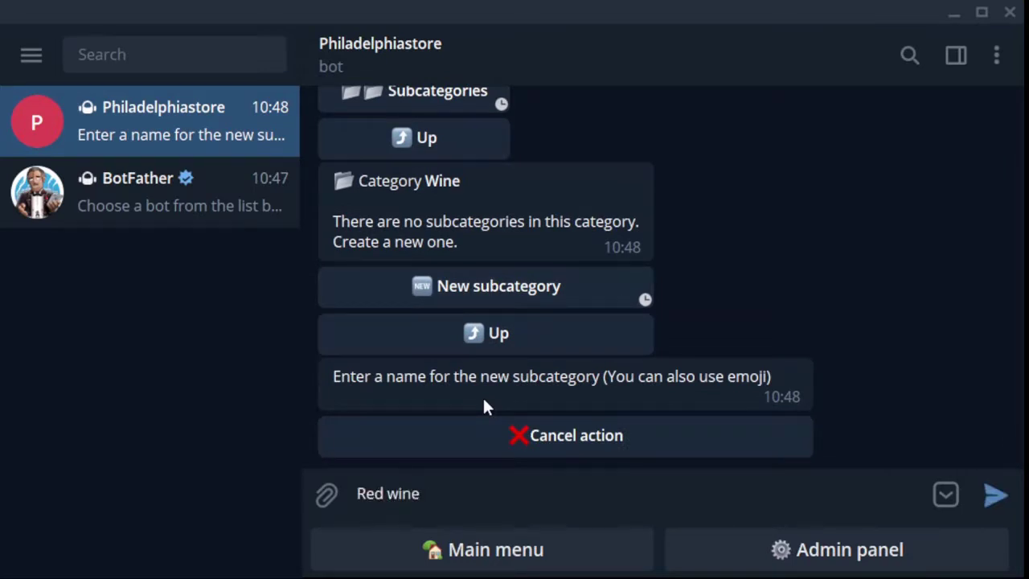
pyautogui.press('Return')
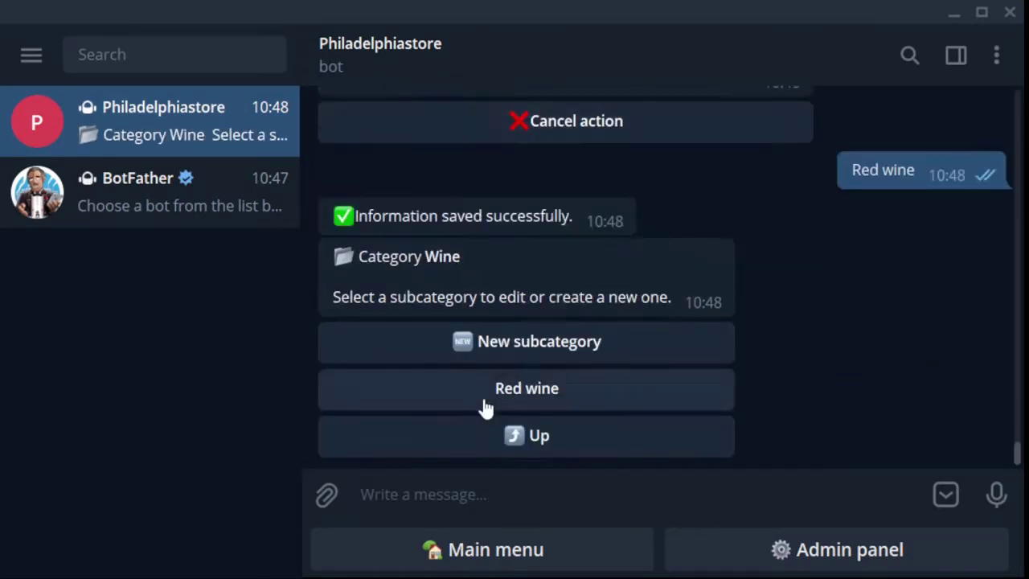
# Step: Start a new product directly in the Wine category and name it "Kinzmarauli"
pyautogui.click(900, 555)
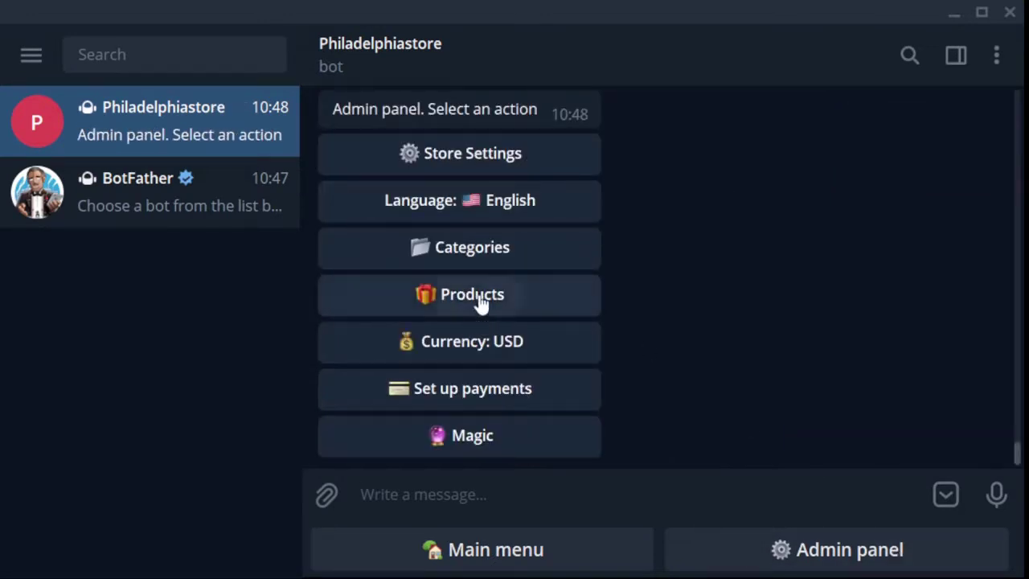
pyautogui.click(479, 299)
pyautogui.click(420, 437)
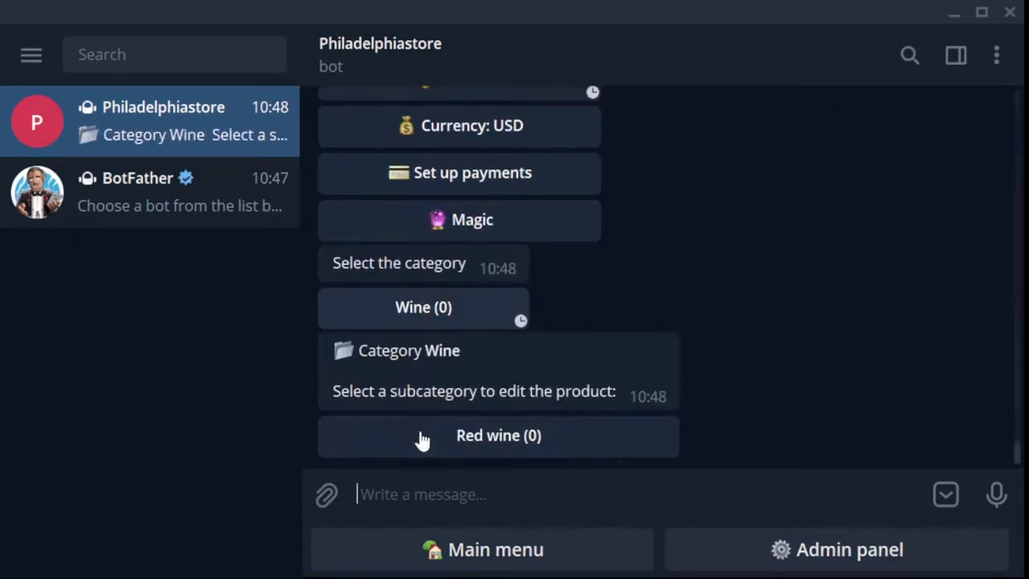
pyautogui.click(515, 391)
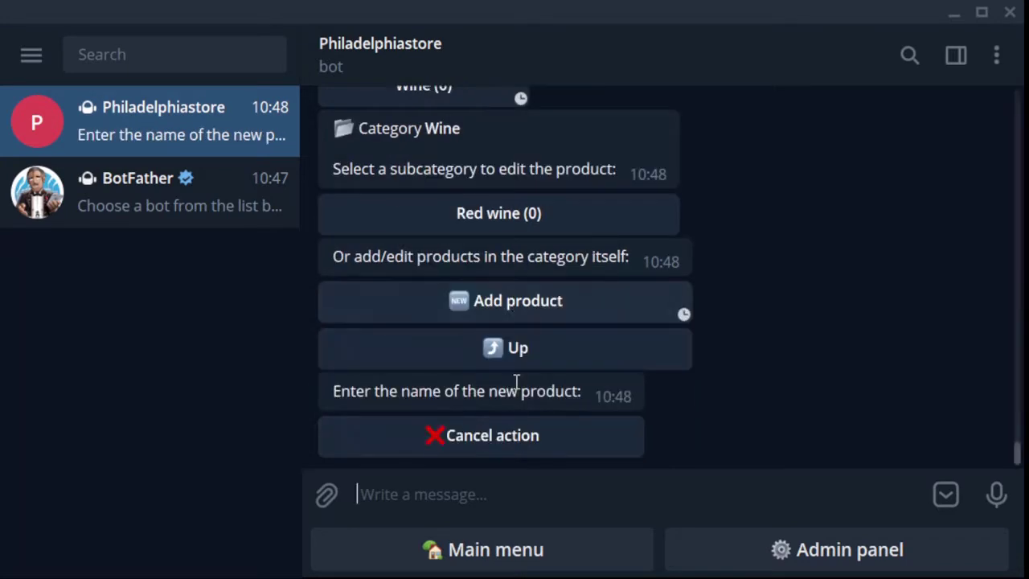
pyautogui.write('Kinzmarauli semi-sweet')
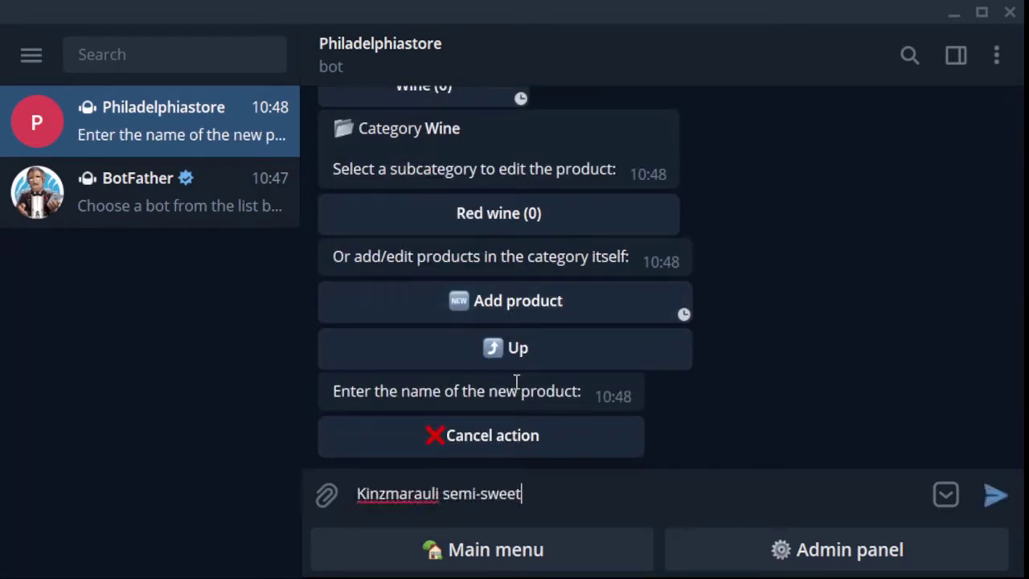
pyautogui.press('BackSpace')
pyautogui.press('BackSpace')
pyautogui.press('BackSpace')
pyautogui.press('BackSpace')
pyautogui.press('BackSpace')
pyautogui.press('BackSpace')
pyautogui.press('BackSpace')
pyautogui.press('BackSpace')
pyautogui.press('BackSpace')
pyautogui.press('BackSpace')
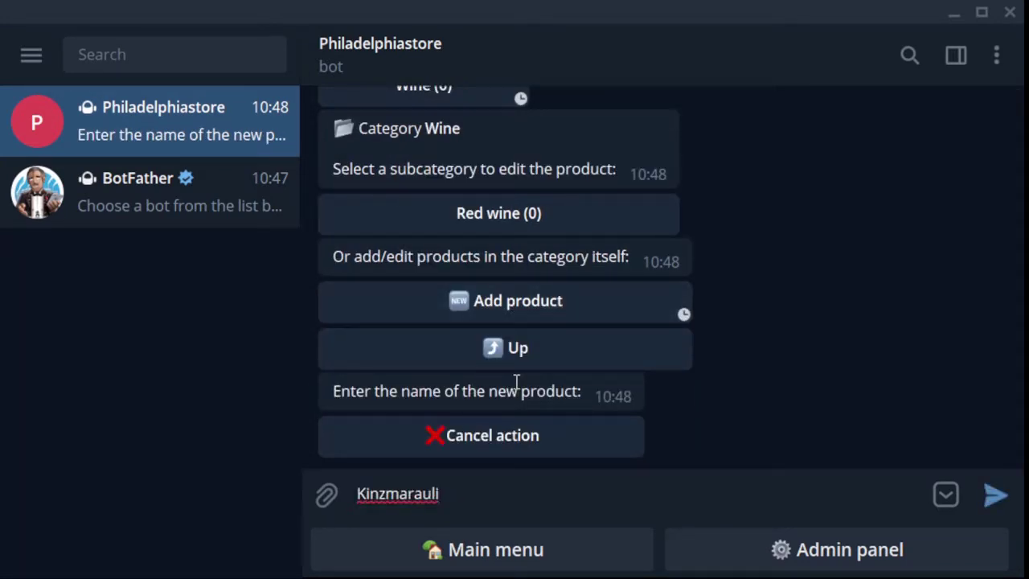
pyautogui.press('Return')
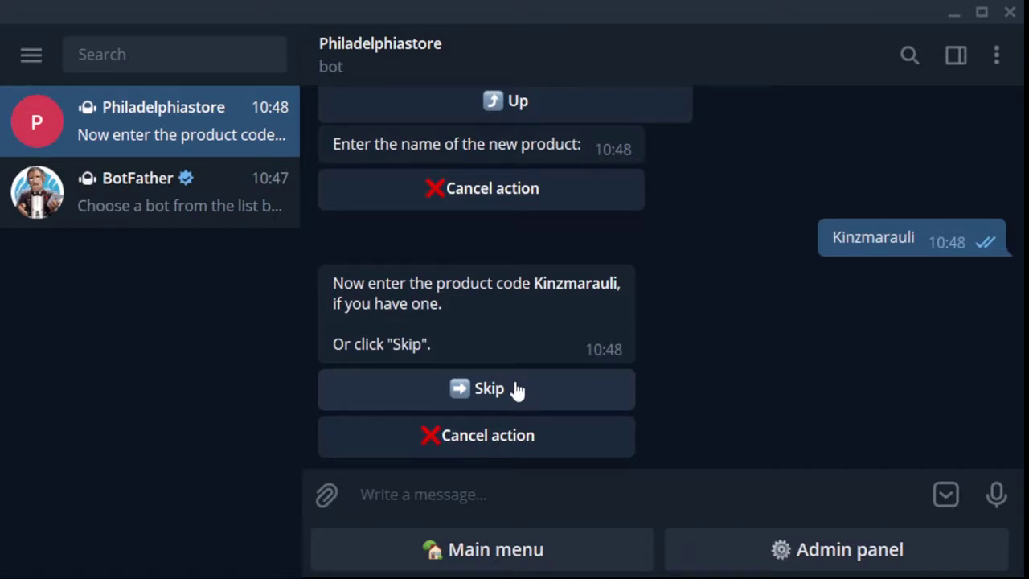
# Step: Give the new product the code 12345 and the description "Kinzmarauli semi-sweet"
pyautogui.write('12345')
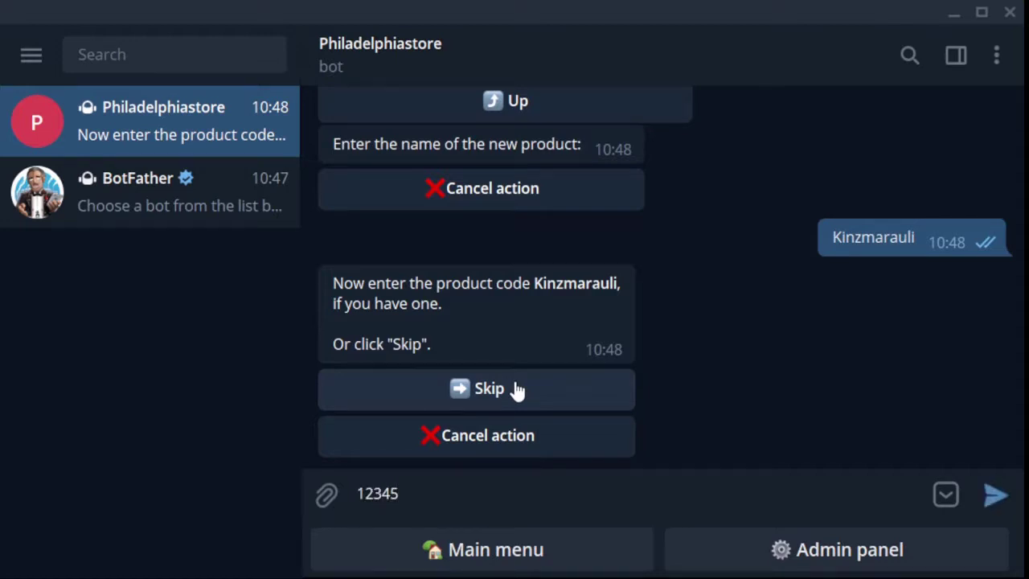
pyautogui.press('Return')
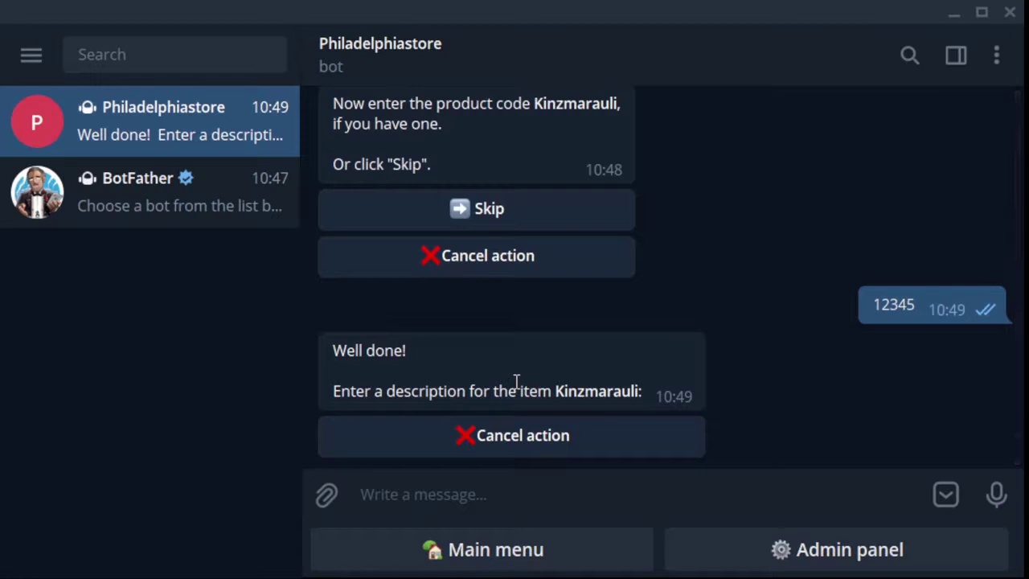
pyautogui.write('Kinzmarauli semi-sweet')
pyautogui.press('Return')
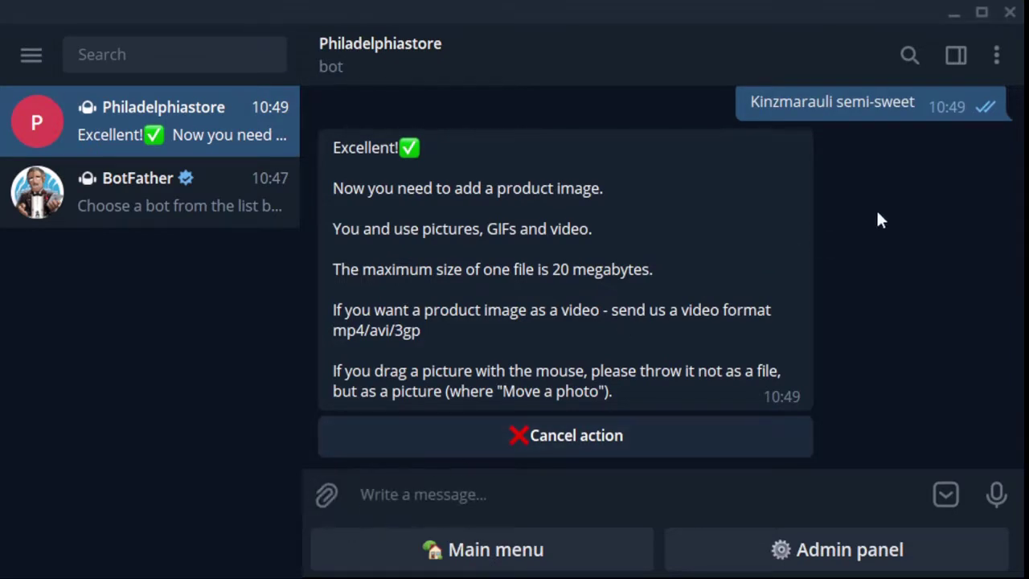
# Step: Send the wine bottle picture as the product's photo and finish adding images
pyautogui.moveTo(879, 218); pyautogui.dragTo(895, 199)
pyautogui.click(657, 521)
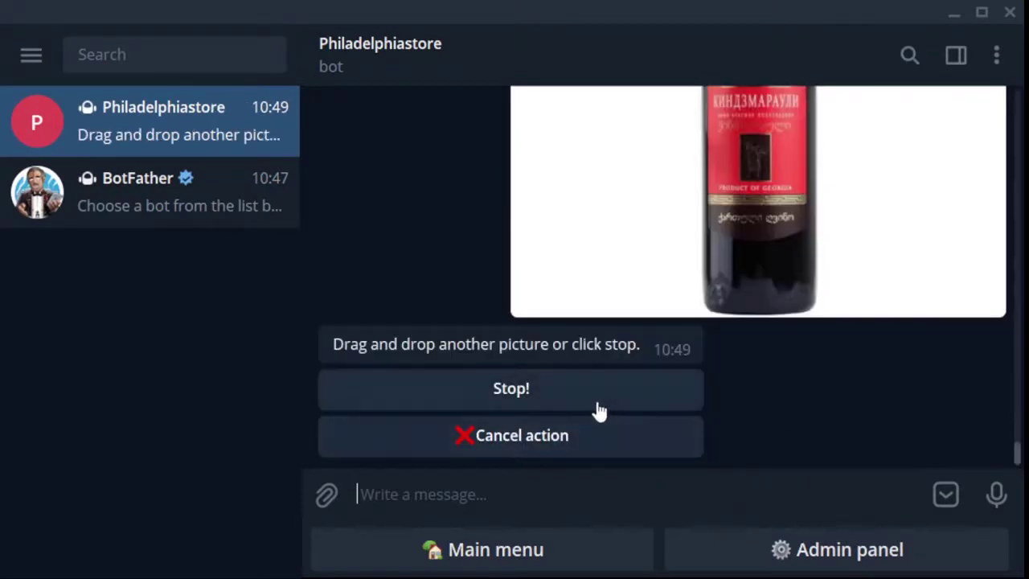
pyautogui.click(544, 396)
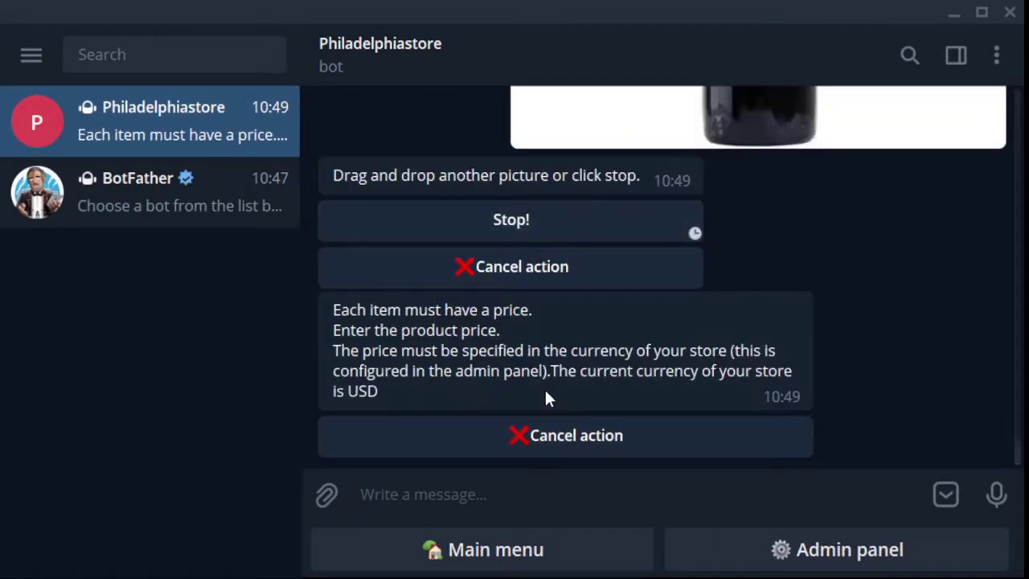
# Step: Set the product's price to 5 USD and choose the delivered product type
pyautogui.write('5')
pyautogui.press('Return')
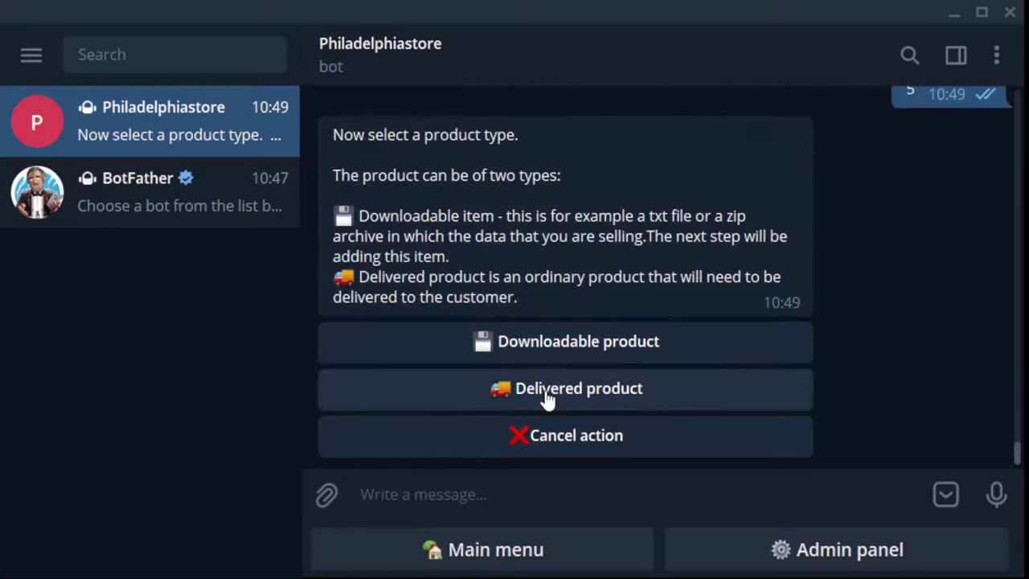
pyautogui.click(546, 397)
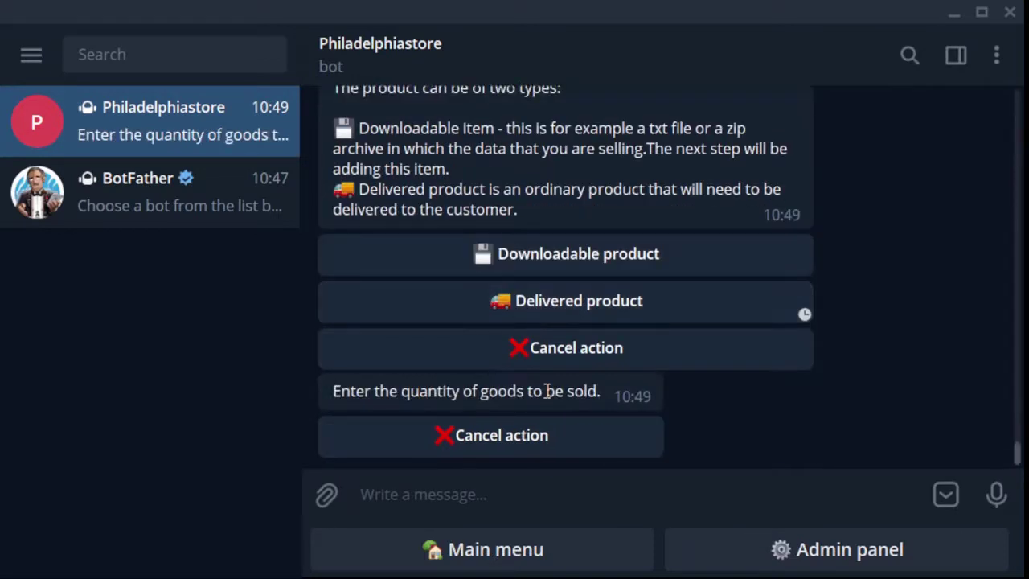
# Step: Set the product's quantity to 1 and save the item
pyautogui.write('1')
pyautogui.press('Return')
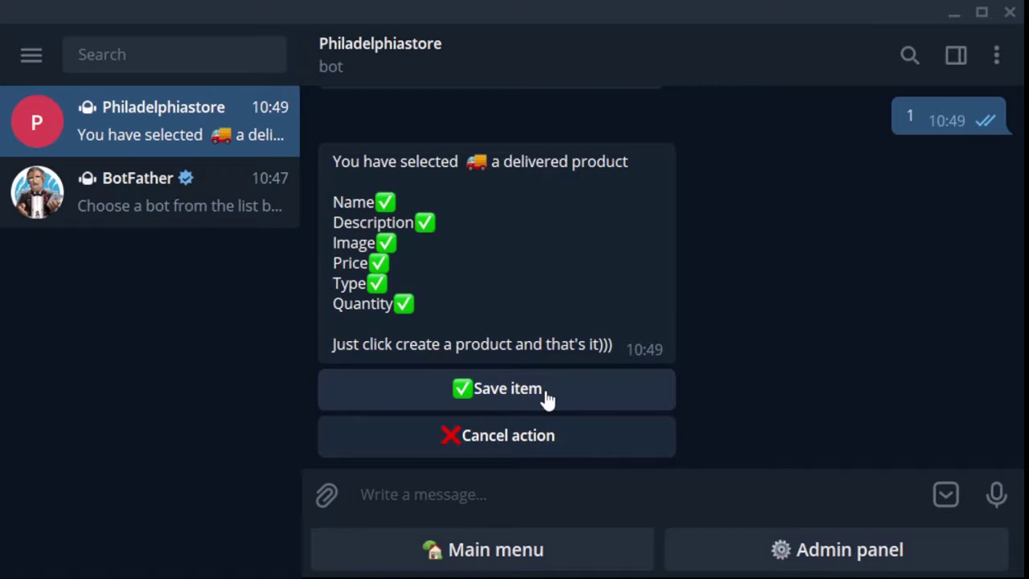
pyautogui.click(544, 392)
pyautogui.click(658, 339)
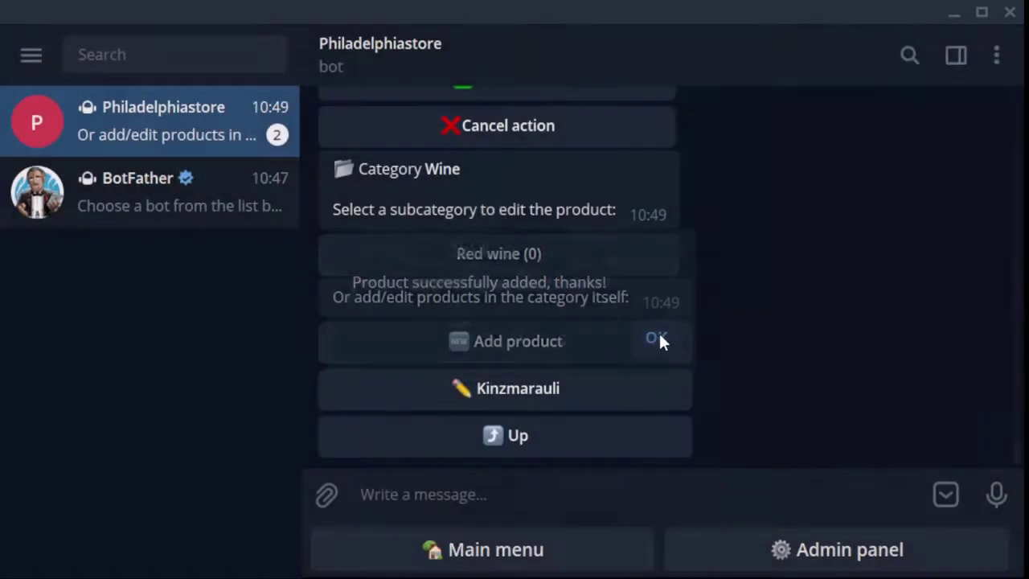
# Step: Open the Wine category from the store's main menu and add the Kinzmarauli product to the cart
pyautogui.click(534, 553)
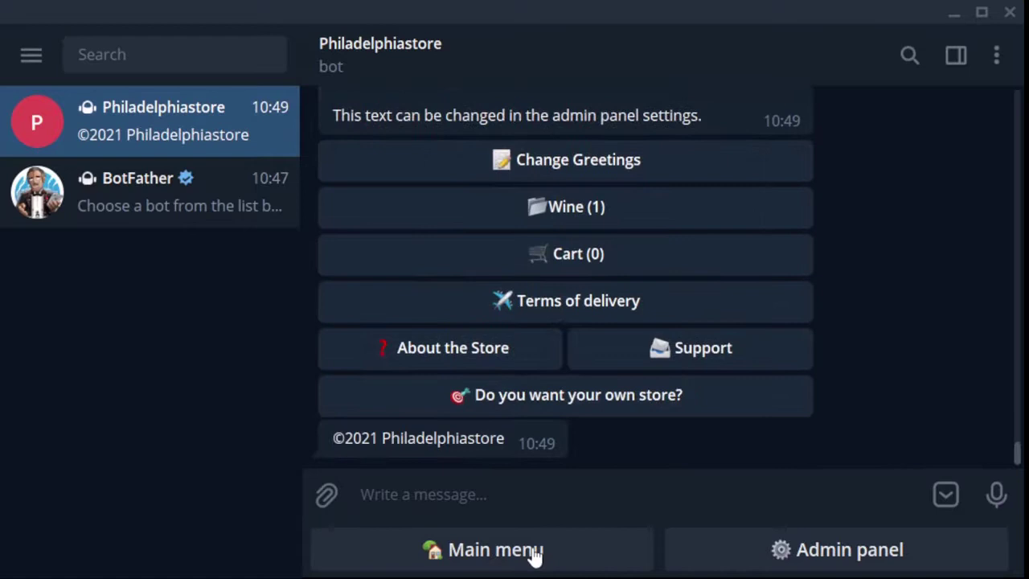
pyautogui.click(564, 216)
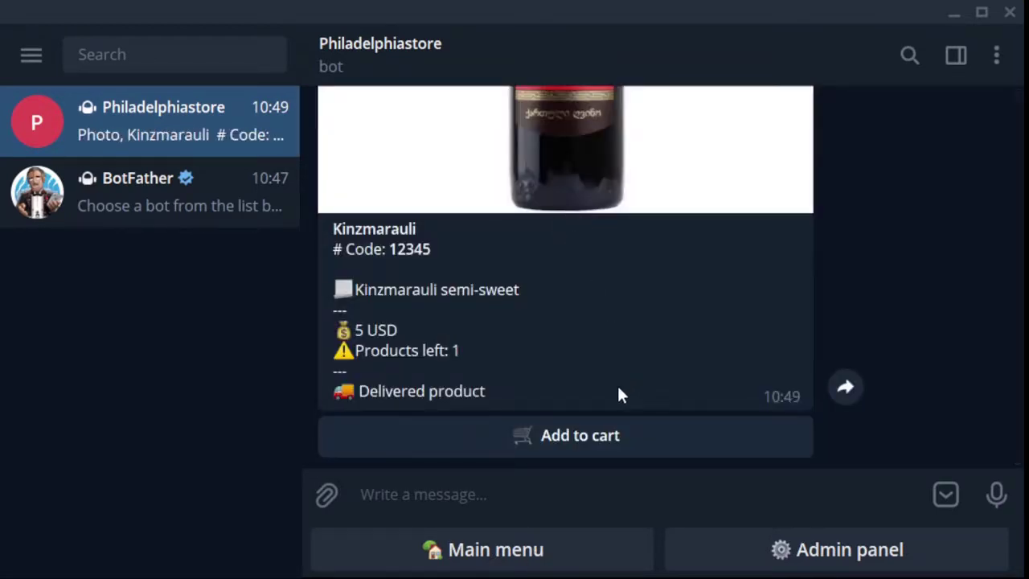
pyautogui.scroll(1, 603, 362)
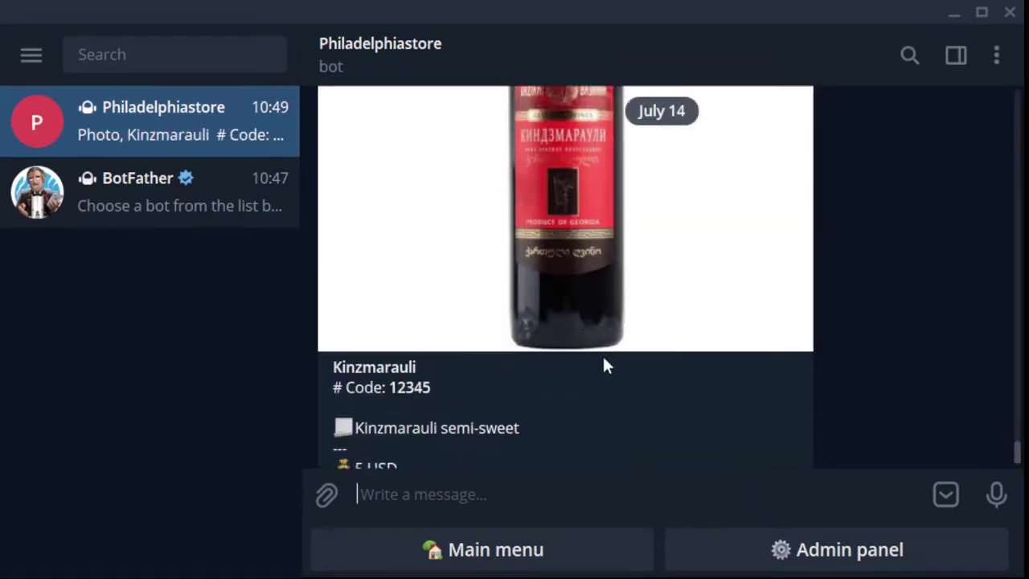
pyautogui.scroll(-1, 604, 362)
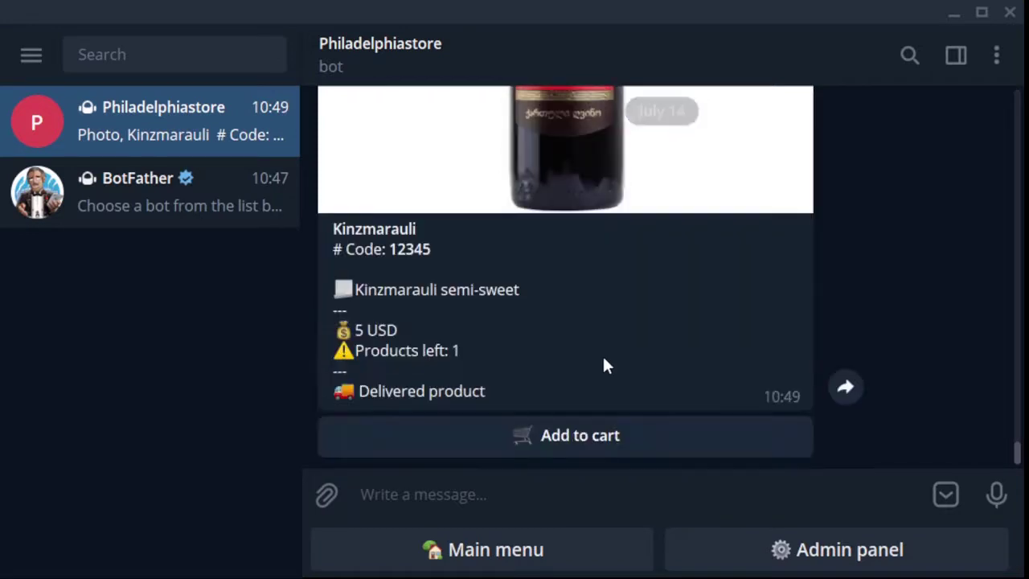
pyautogui.click(587, 436)
pyautogui.click(643, 333)
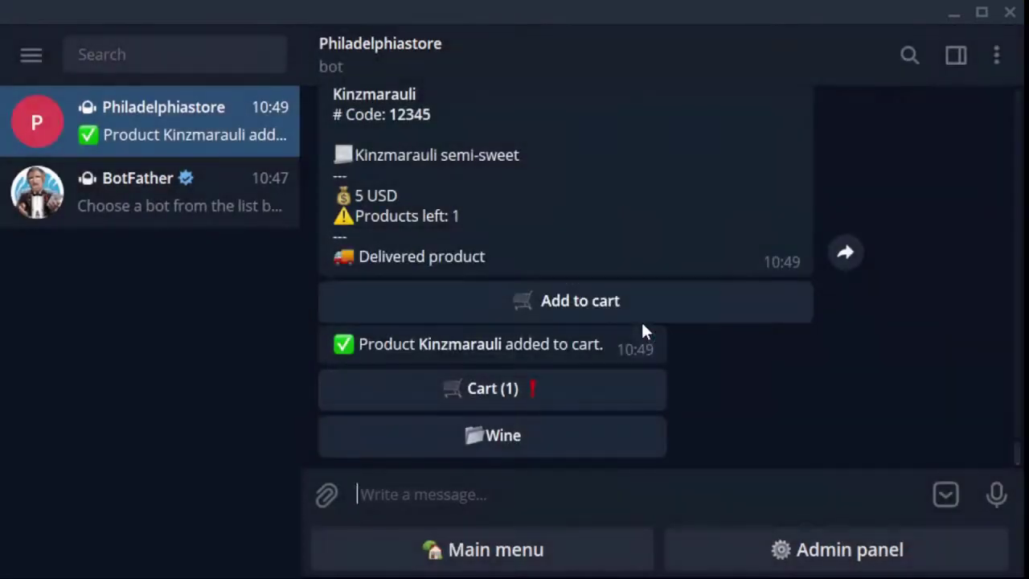
# Step: Check out the cart with payment to the courier and submit placeholder text as the delivery address and contacts
pyautogui.click(502, 400)
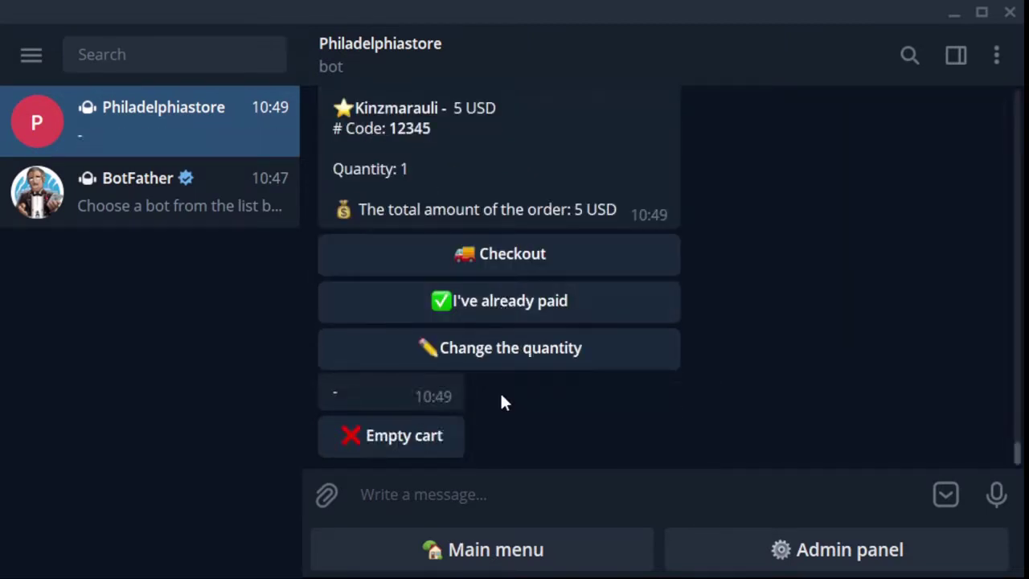
pyautogui.click(522, 255)
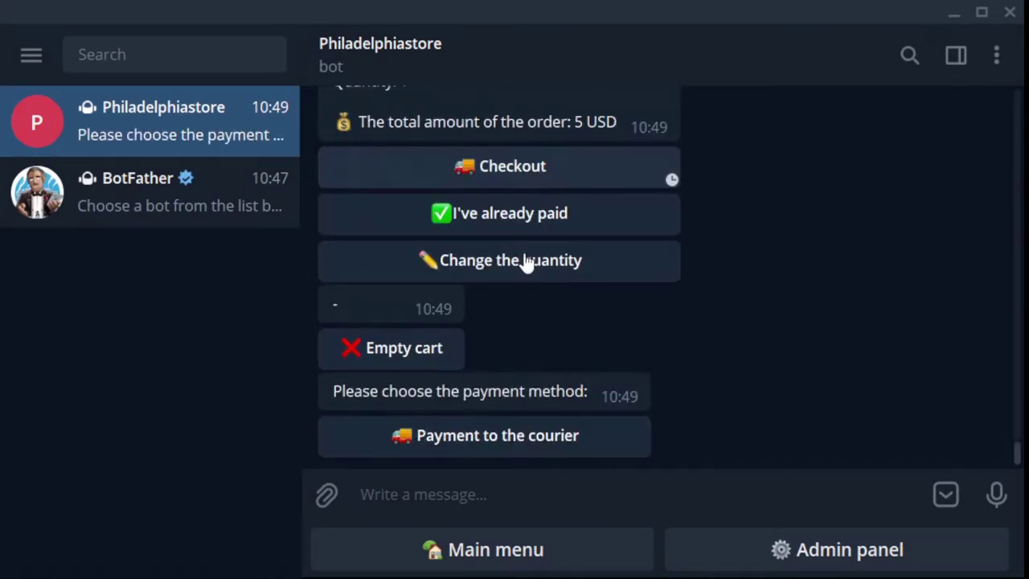
pyautogui.click(523, 451)
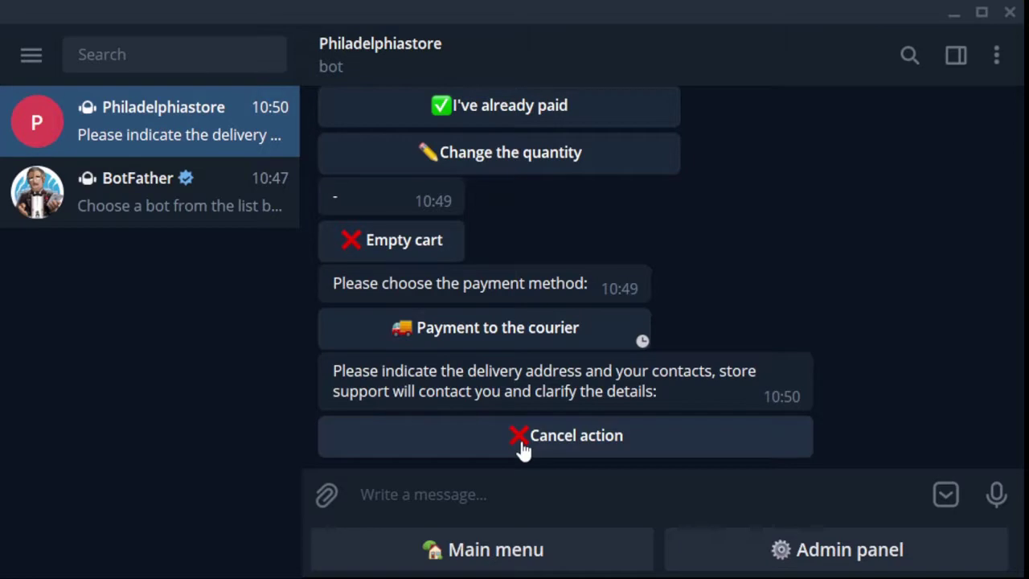
pyautogui.write('trewtrew')
pyautogui.press('Return')
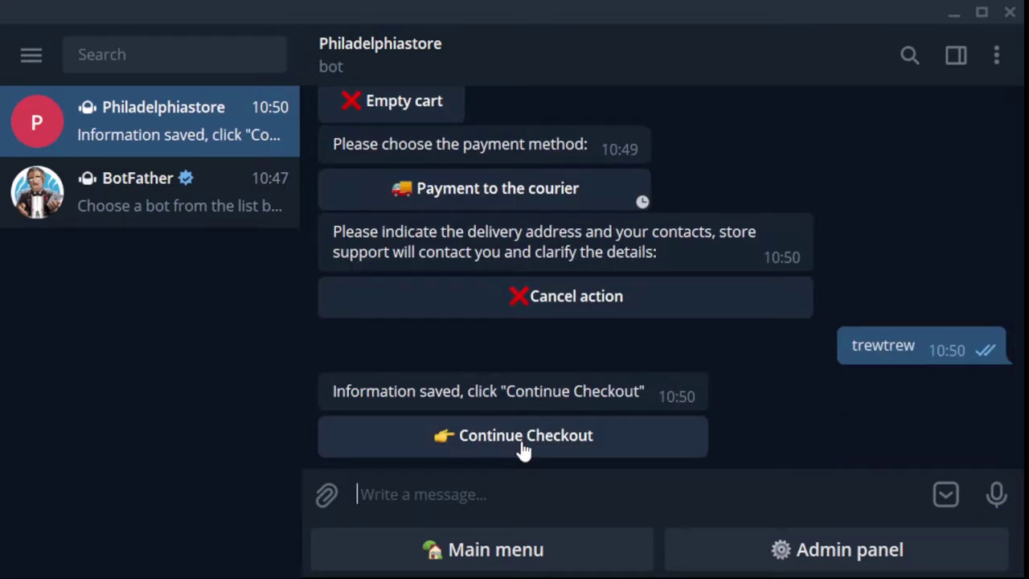
# Step: Continue the checkout to place the order, and review the admin notifications about stock and the order plus the customer's confirmation message
pyautogui.click(521, 450)
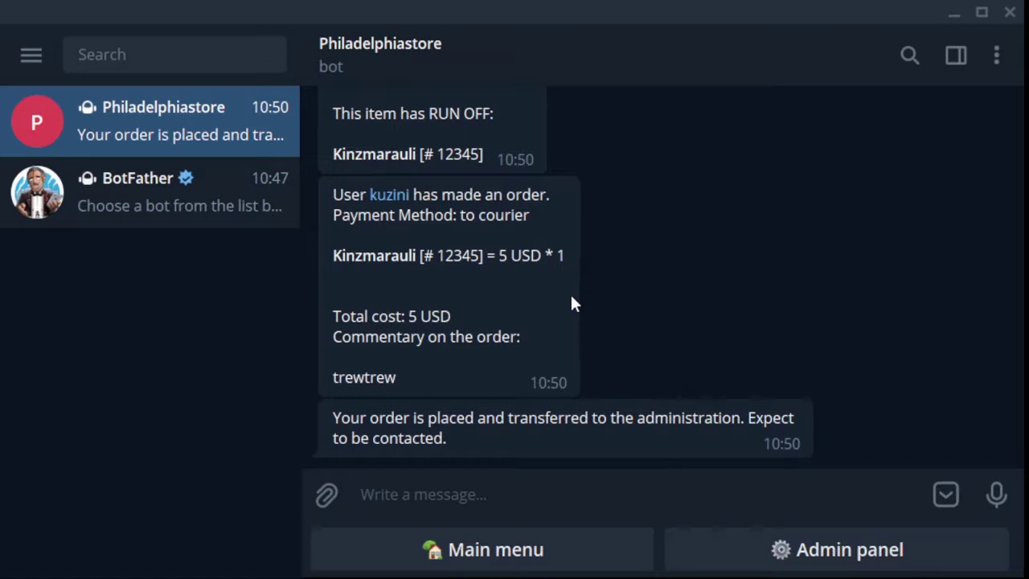
pyautogui.scroll(2, 434, 320)
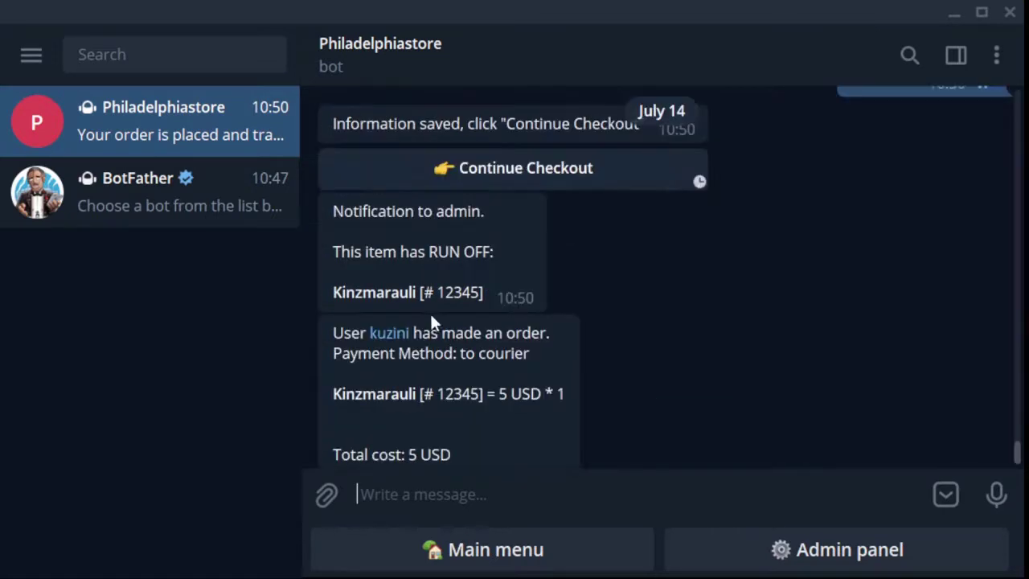
pyautogui.moveTo(331, 327); pyautogui.dragTo(537, 423)
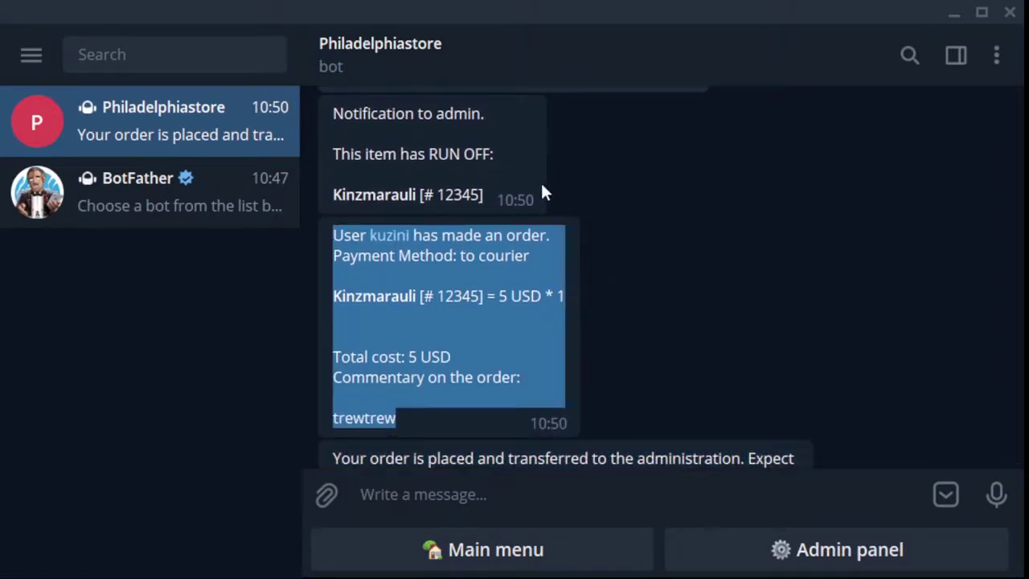
pyautogui.scroll(1, 540, 185)
pyautogui.moveTo(327, 188); pyautogui.dragTo(488, 268)
pyautogui.scroll(-2, 615, 249)
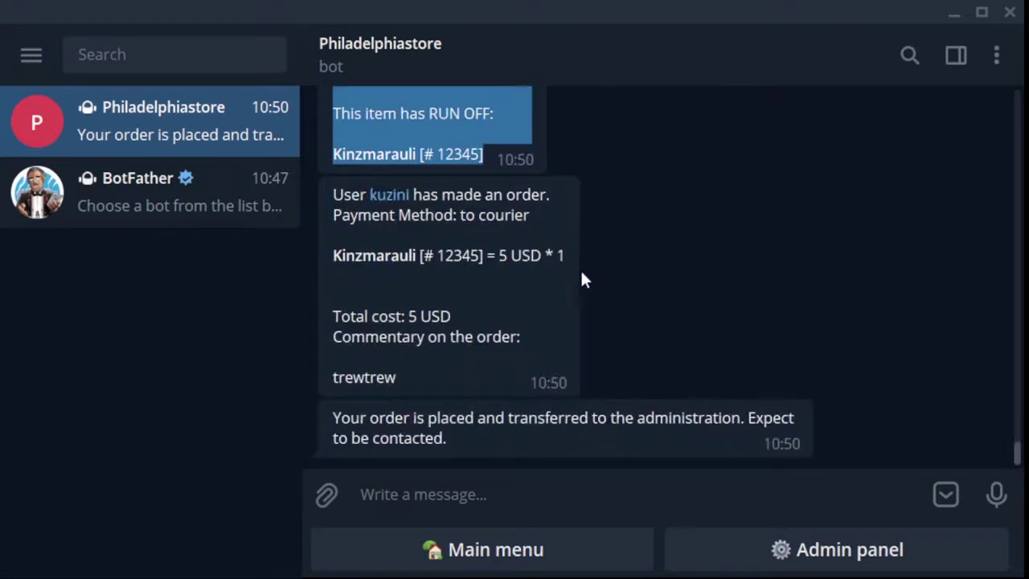
pyautogui.moveTo(328, 427); pyautogui.dragTo(427, 436)
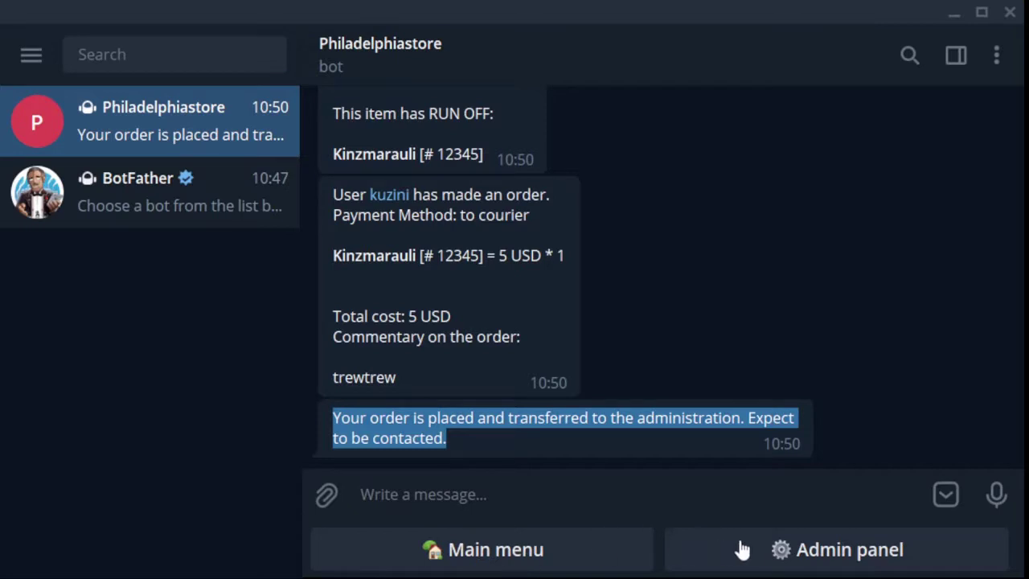
pyautogui.scroll(2, 761, 294)
pyautogui.scroll(-2, 761, 293)
# Step: Open the Kinzmarauli product in the Wine category for editing from the store's administration and set its quantity to 10
pyautogui.click(846, 555)
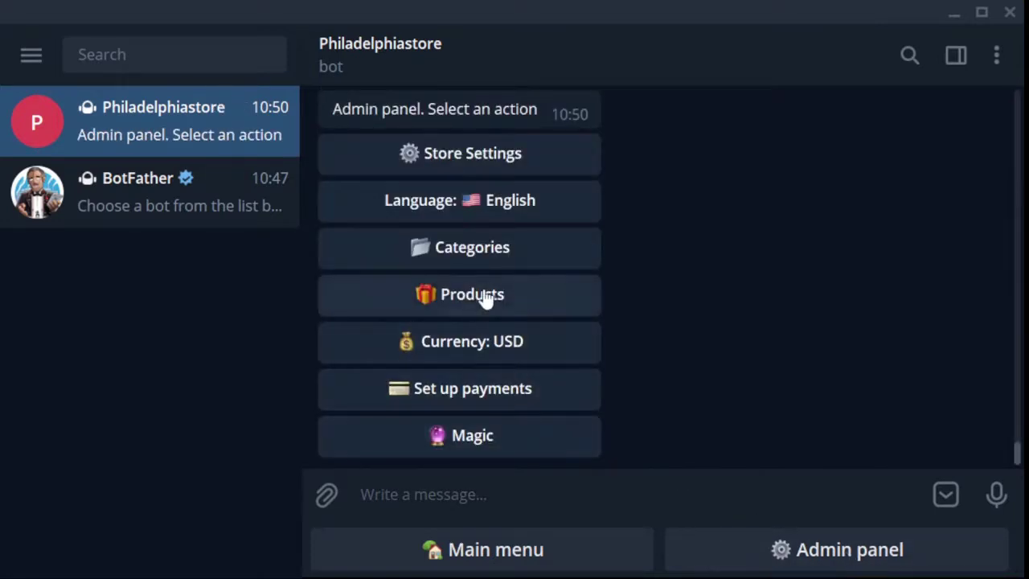
pyautogui.click(484, 297)
pyautogui.click(430, 435)
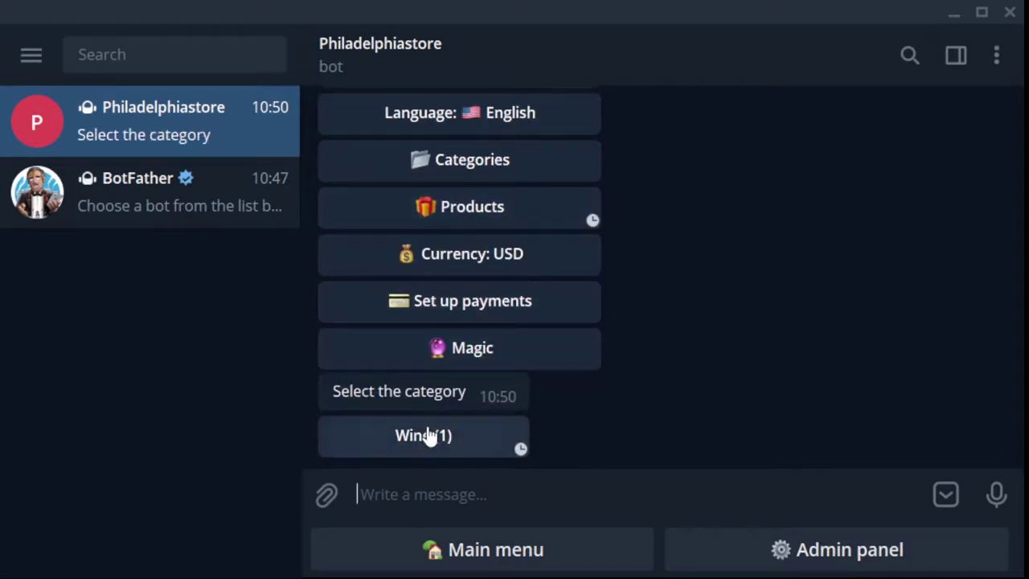
pyautogui.click(450, 441)
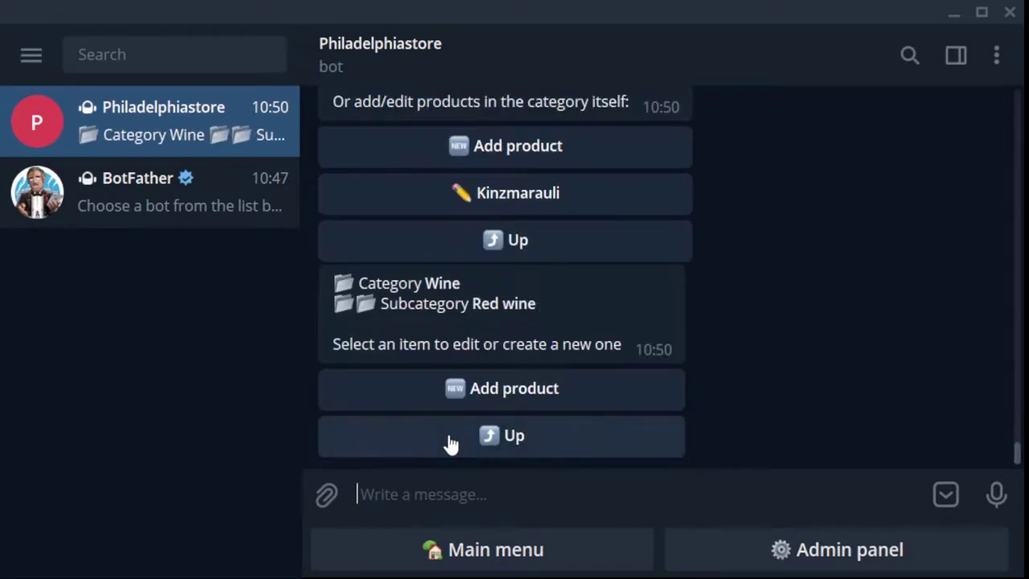
pyautogui.click(552, 196)
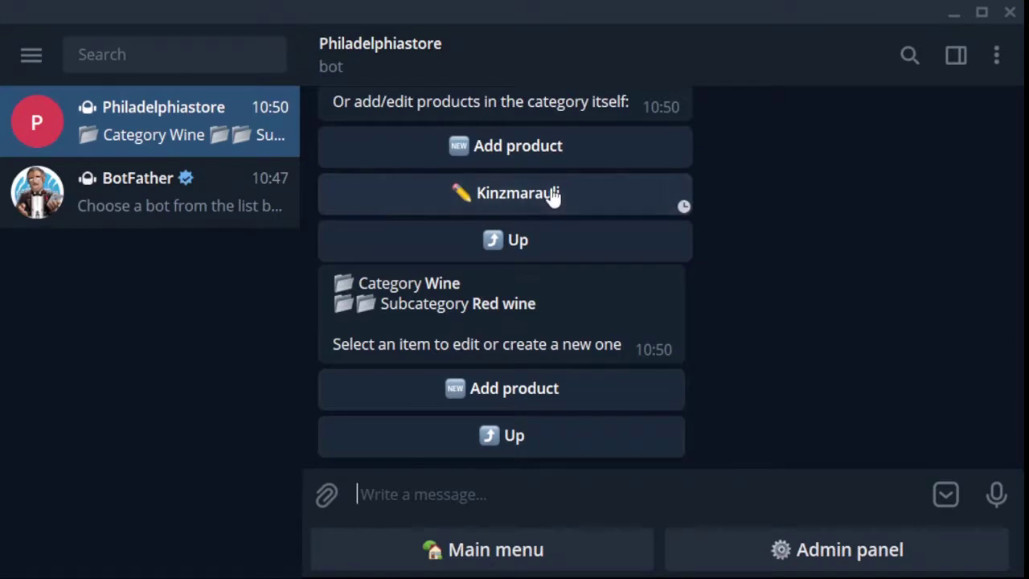
pyautogui.click(609, 292)
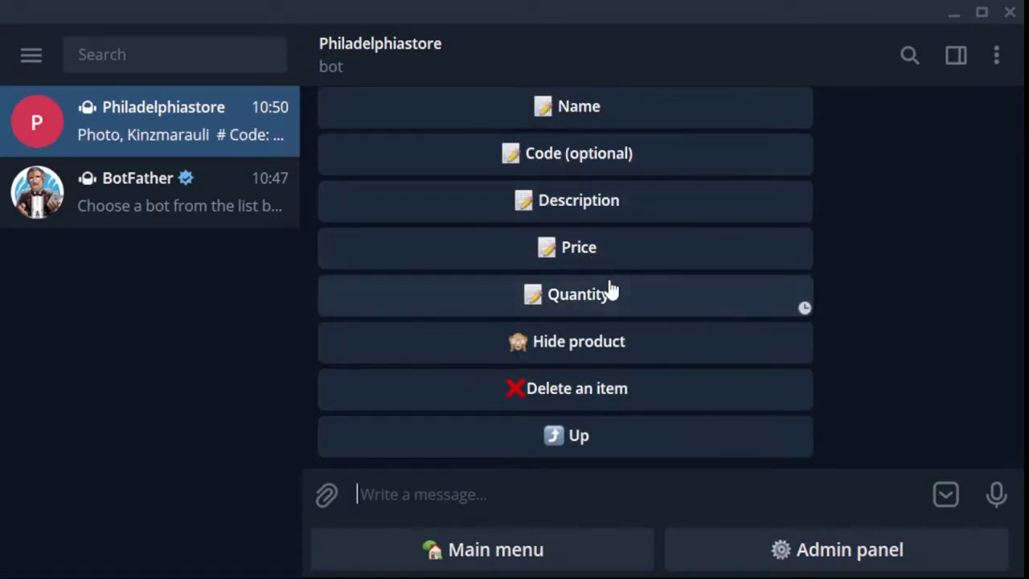
pyautogui.write('10')
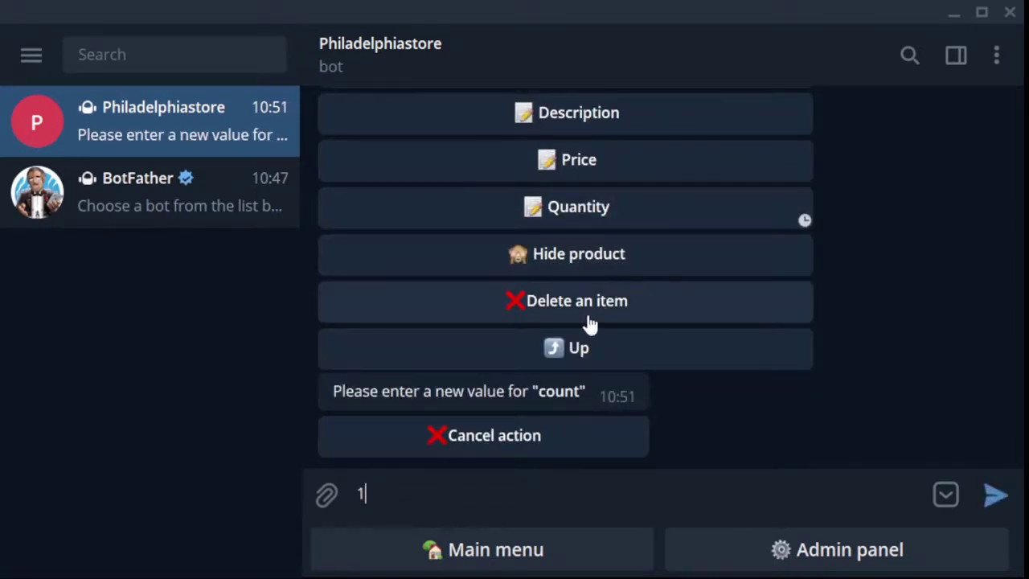